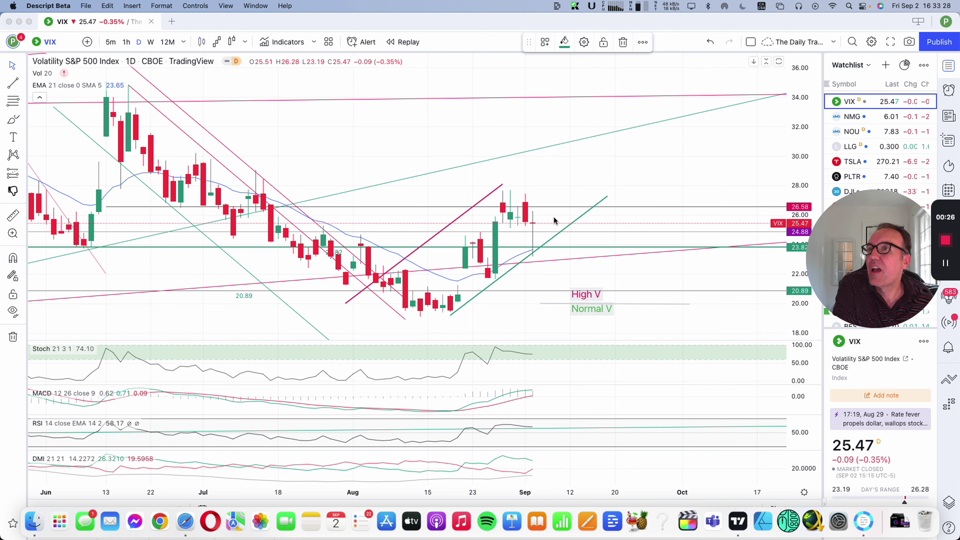
# Highlight the drops of the Sep 1 and Sep 2 VIX daily candles with pink Brush strokes
pyautogui.scroll(3, 551, 221)
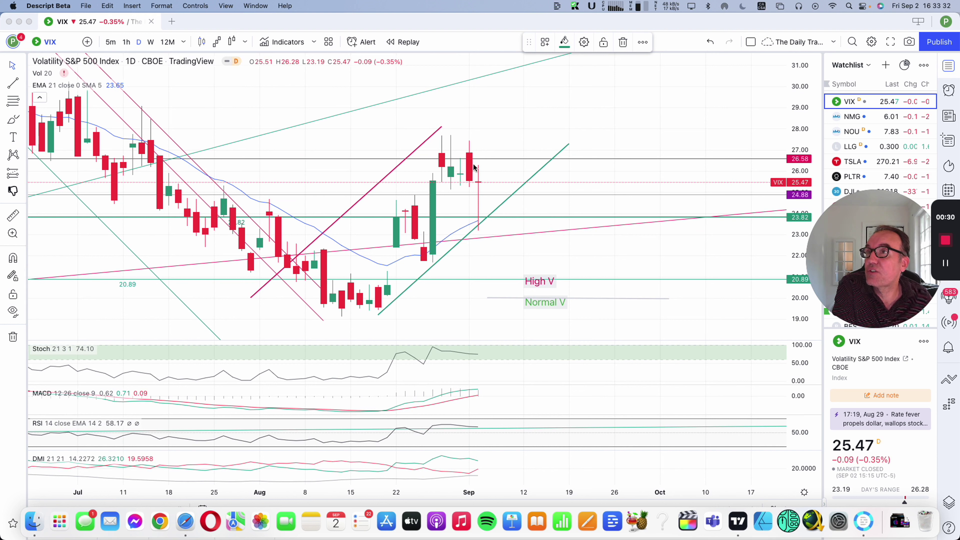
pyautogui.click(26, 120)
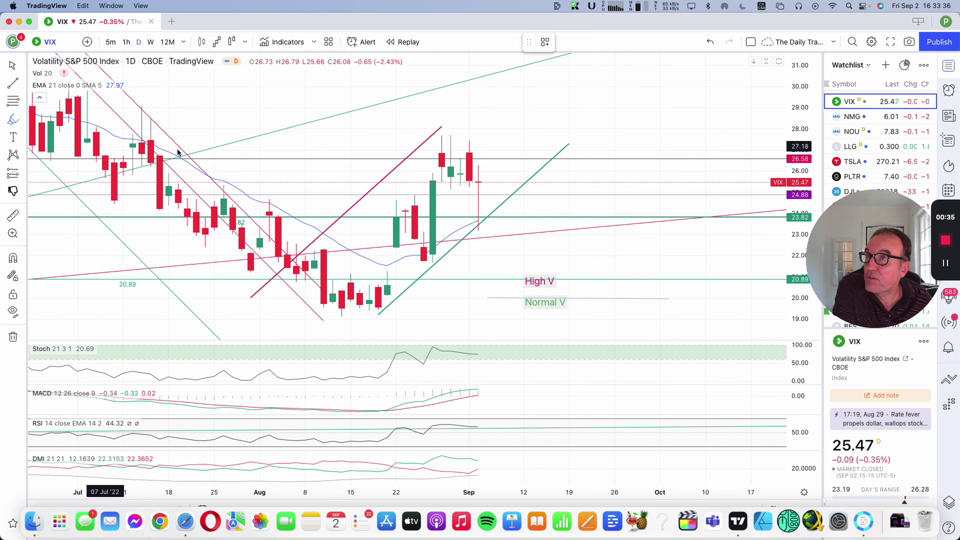
pyautogui.moveTo(469, 144); pyautogui.dragTo(469, 184)
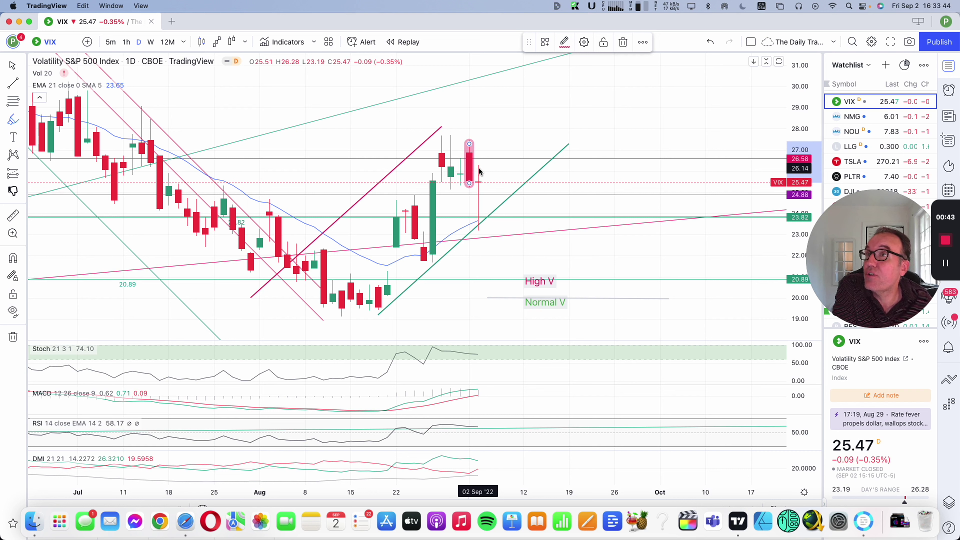
pyautogui.moveTo(479, 167); pyautogui.dragTo(479, 225)
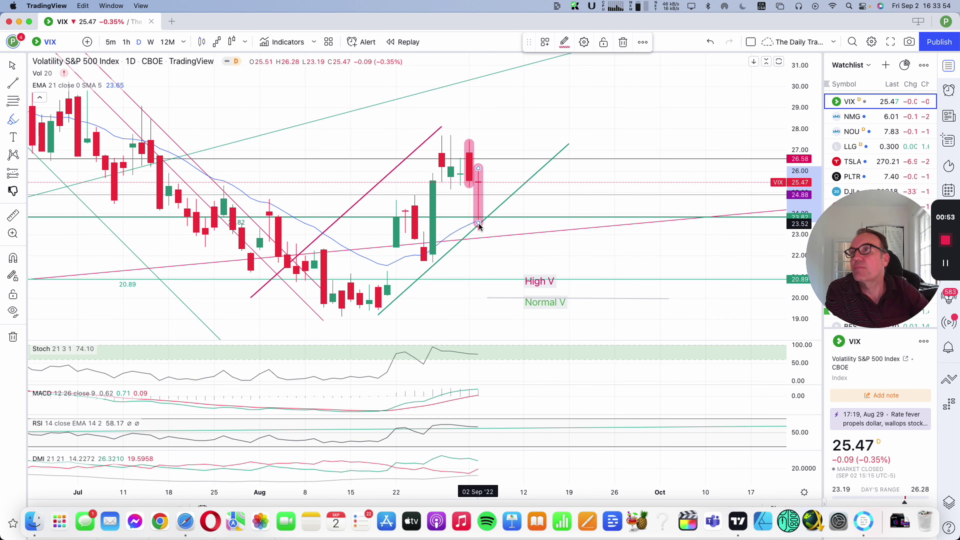
pyautogui.click(126, 42)
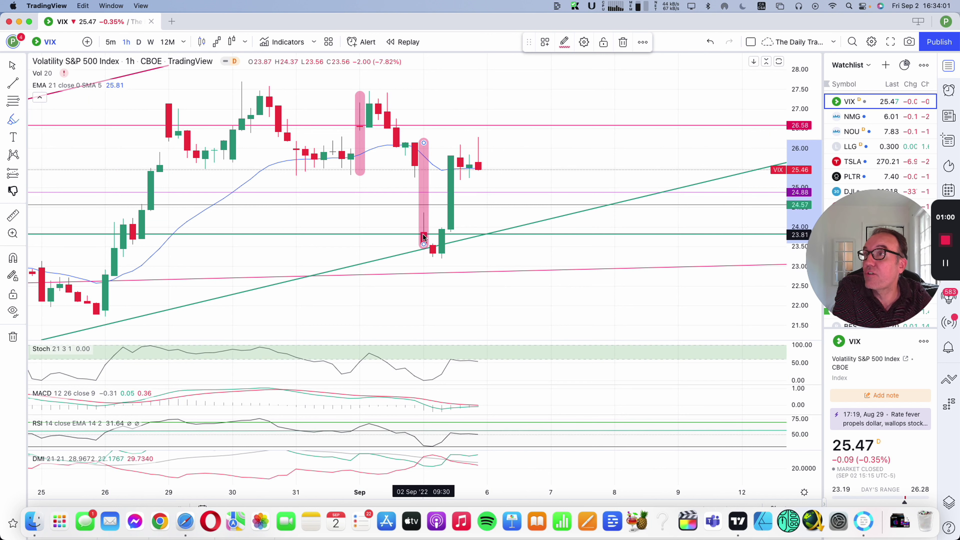
pyautogui.scroll(-3, 423, 245)
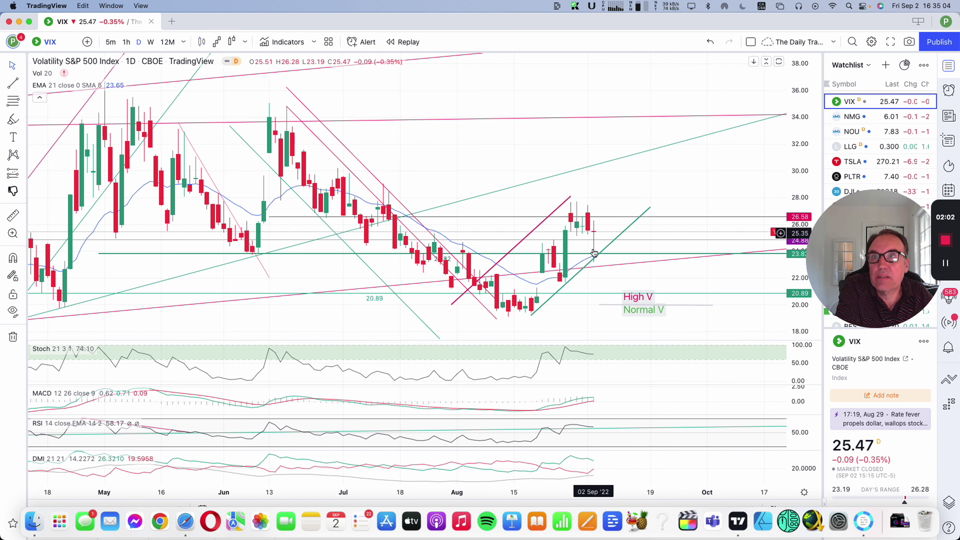
# Open the DJI chart from the watchlist and switch it to 1h candles
pyautogui.scroll(3, 625, 226)
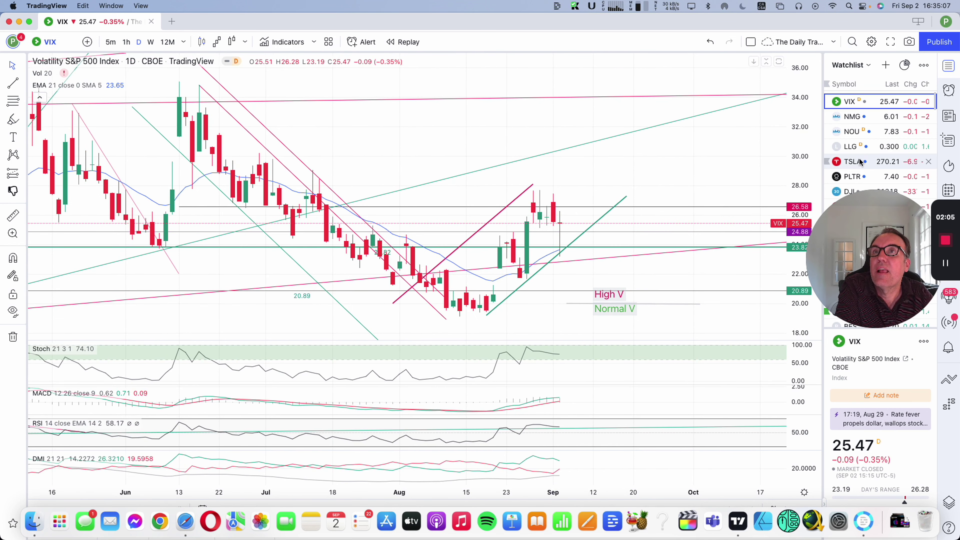
pyautogui.scroll(-4, 865, 155)
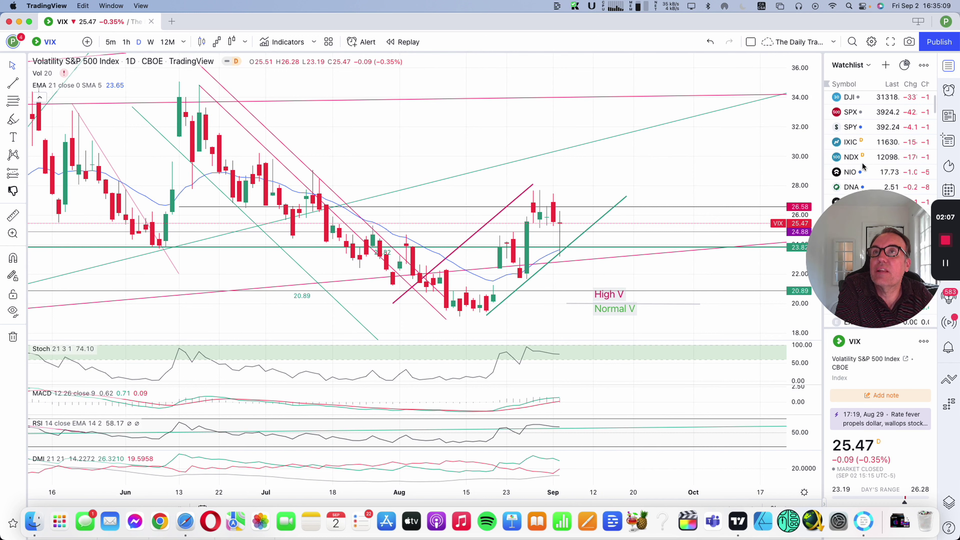
pyautogui.click(855, 130)
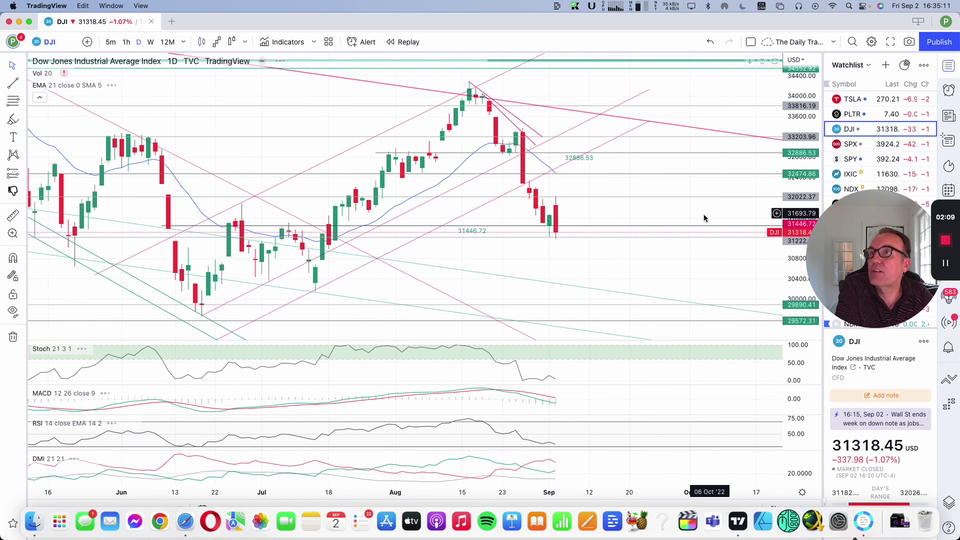
pyautogui.scroll(-4, 699, 215)
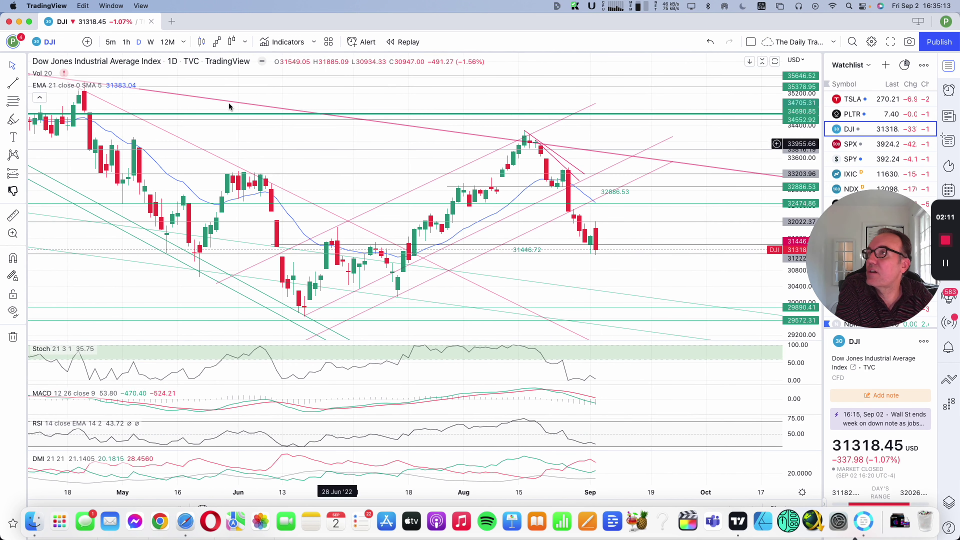
pyautogui.click(126, 42)
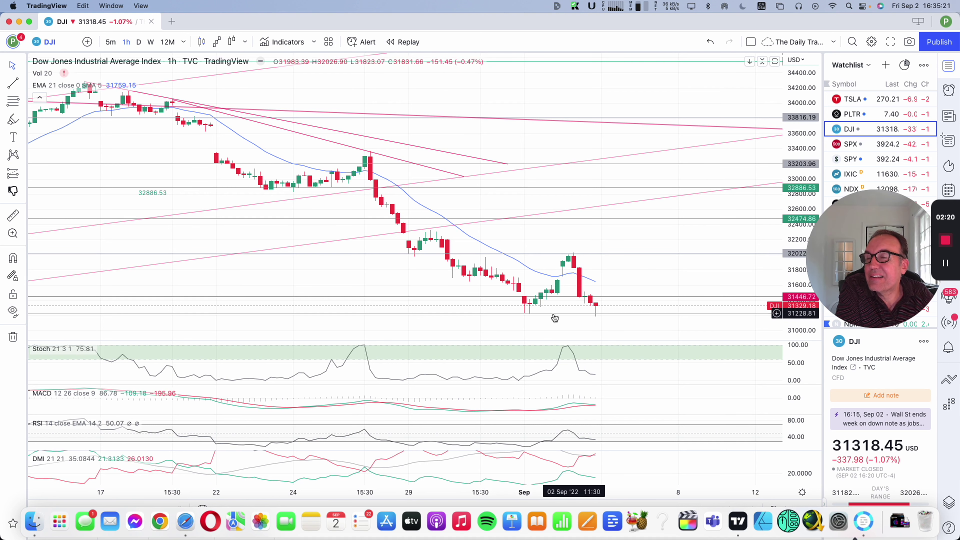
# Highlight DJI 1h support near 31,200 and resistance near 32,022, plus rebound and zigzag paths
pyautogui.click(13, 119)
pyautogui.moveTo(515, 315); pyautogui.dragTo(634, 315)
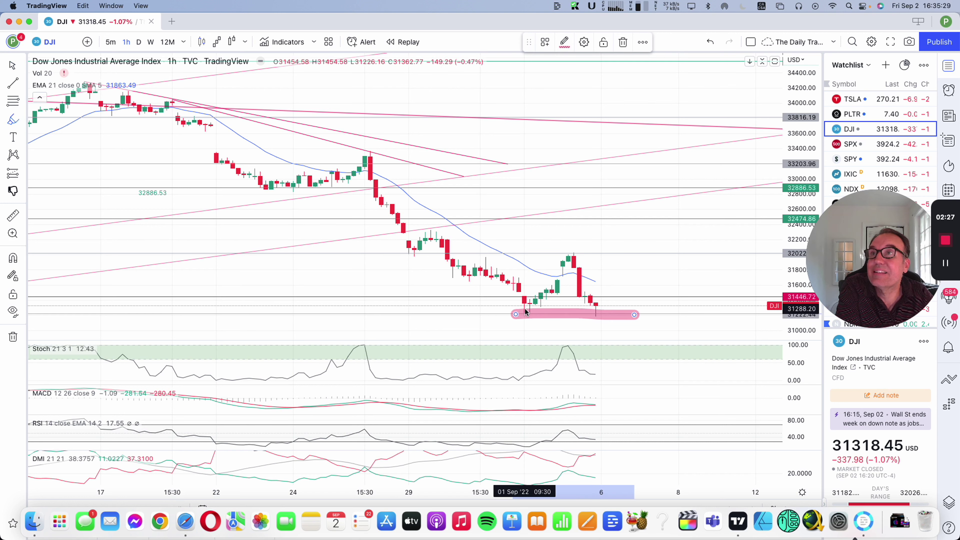
pyautogui.moveTo(446, 254)
pyautogui.mouseDown()
pyautogui.moveTo(546, 294)
pyautogui.moveTo(571, 260)
pyautogui.moveTo(600, 311)
pyautogui.moveTo(690, 225)
pyautogui.moveTo(643, 253)
pyautogui.moveTo(732, 244)
pyautogui.mouseUp()
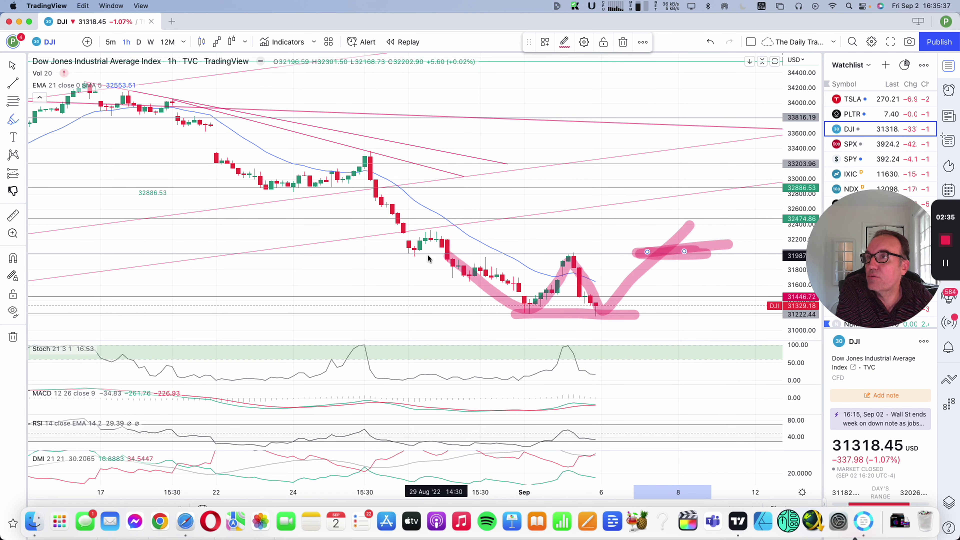
pyautogui.moveTo(405, 253); pyautogui.dragTo(722, 252)
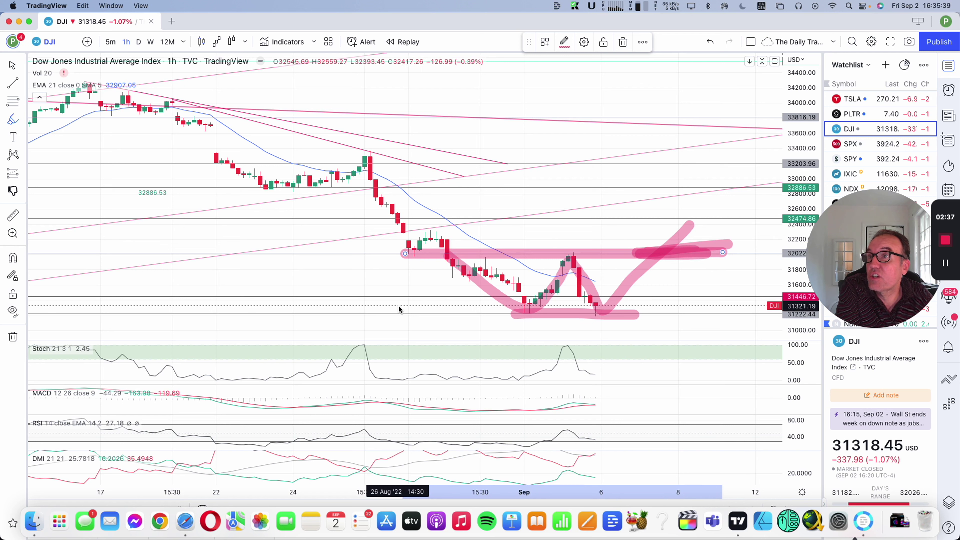
pyautogui.moveTo(393, 311); pyautogui.dragTo(734, 309)
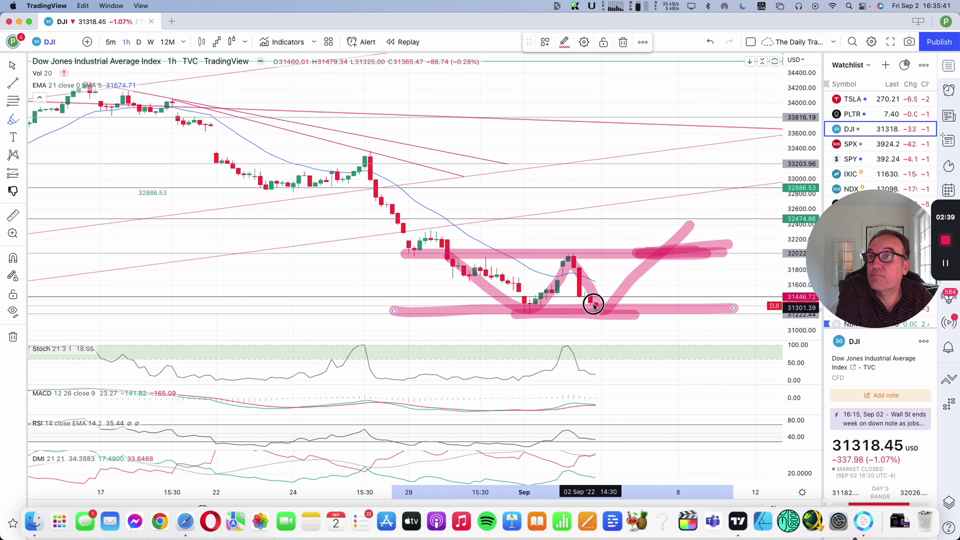
pyautogui.moveTo(594, 305); pyautogui.dragTo(712, 285)
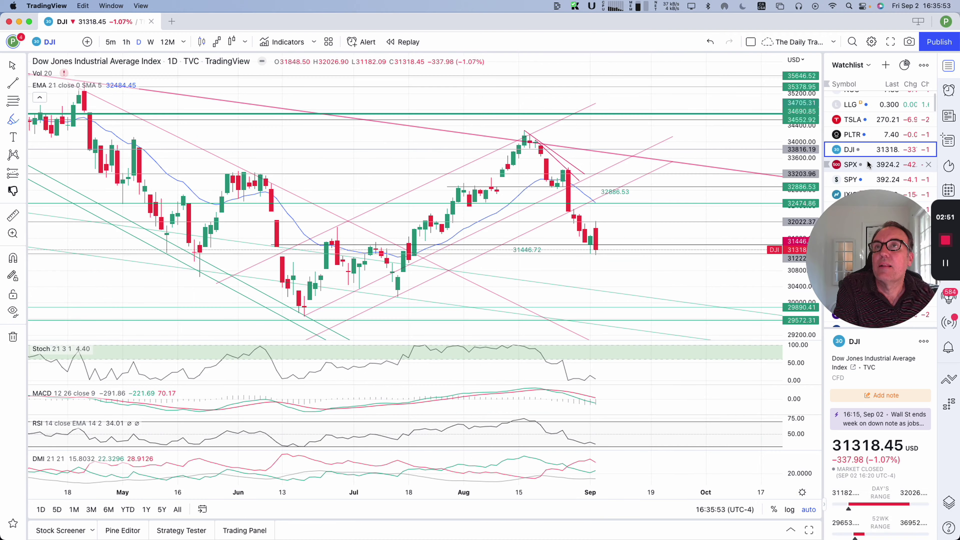
# Move down to SPX in the watchlist and view it on 1h candles
pyautogui.press('Down')
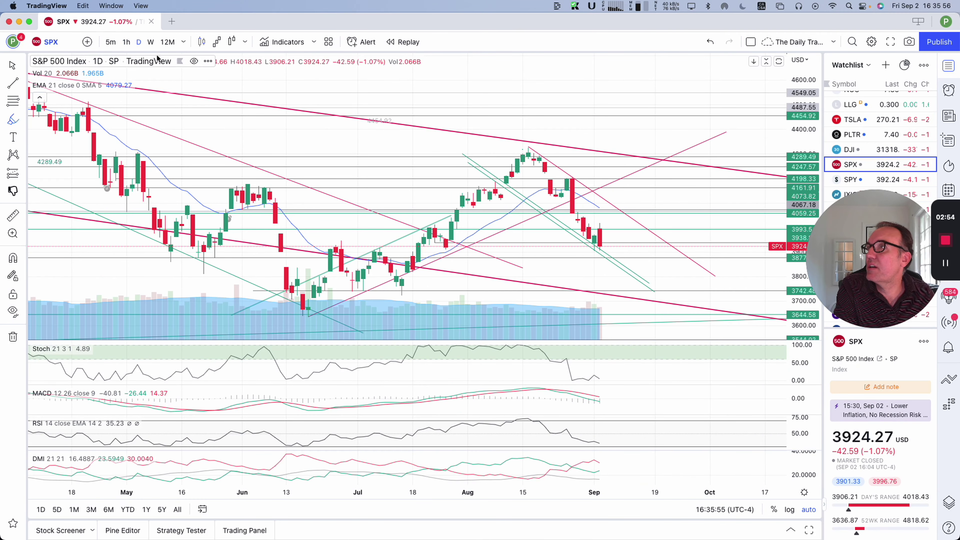
pyautogui.click(125, 42)
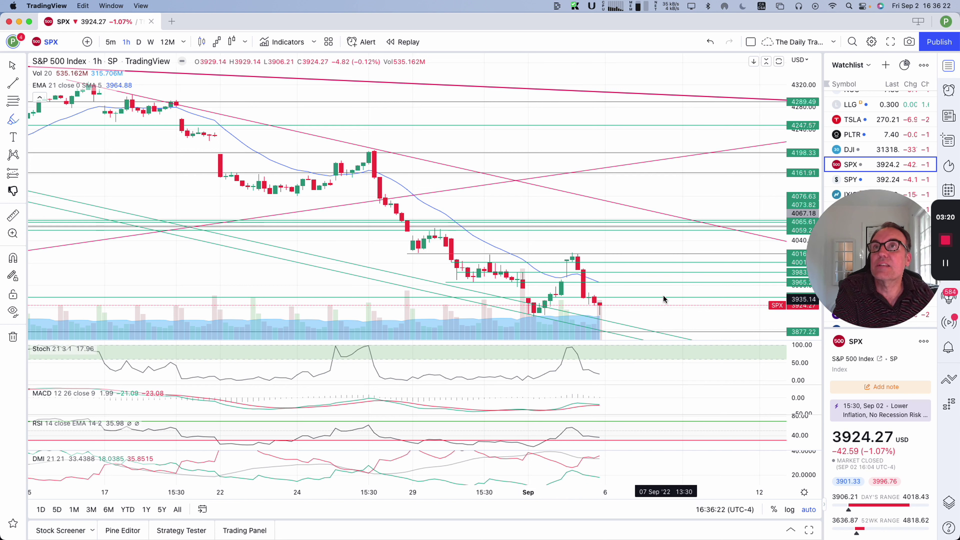
pyautogui.scroll(-1, 878, 152)
pyautogui.scroll(-2, 873, 157)
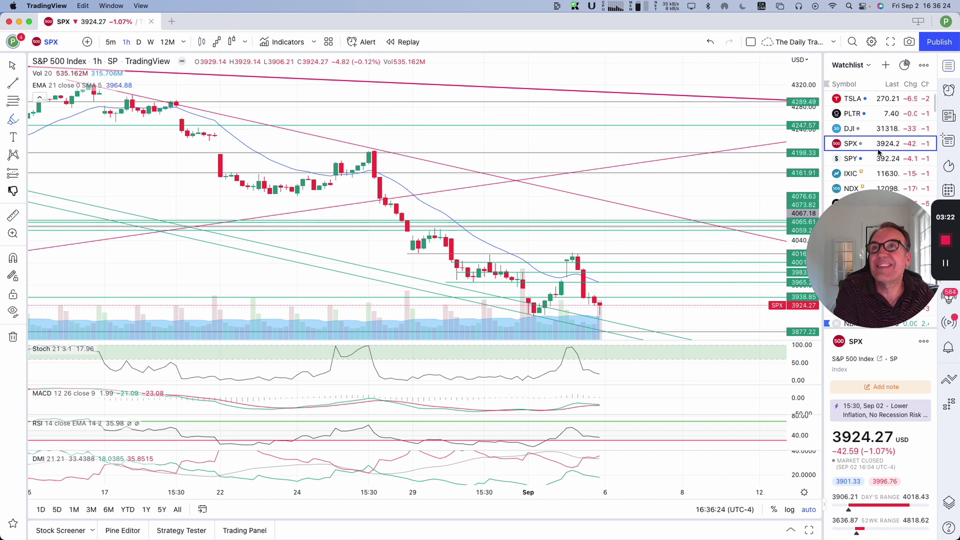
# View the Nasdaq Composite (IXIC) on daily candles, then return to the DJI chart
pyautogui.click(867, 163)
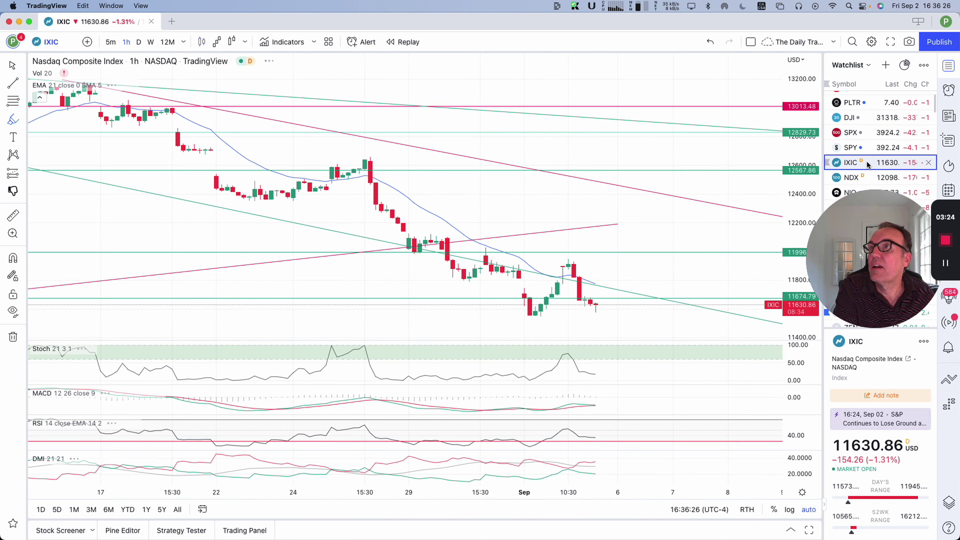
pyautogui.click(138, 41)
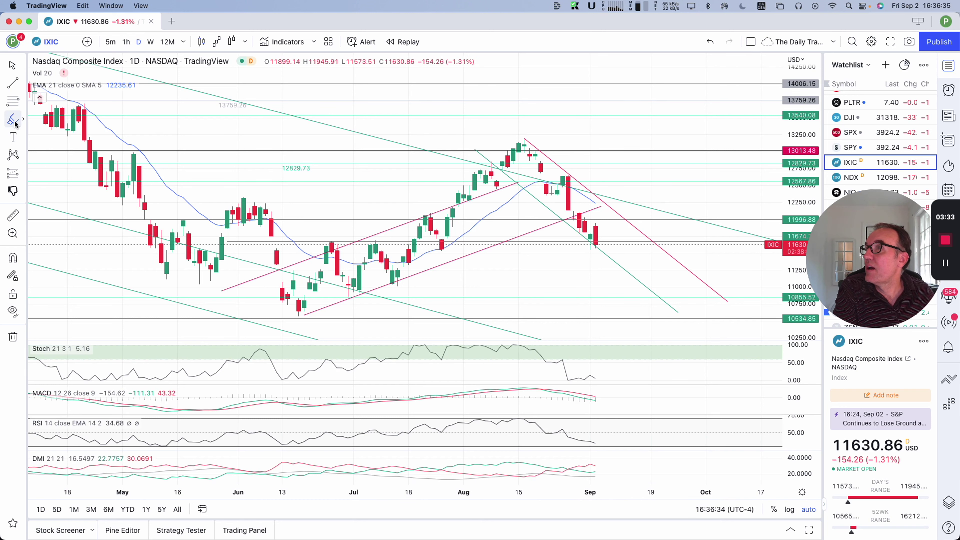
pyautogui.click(856, 118)
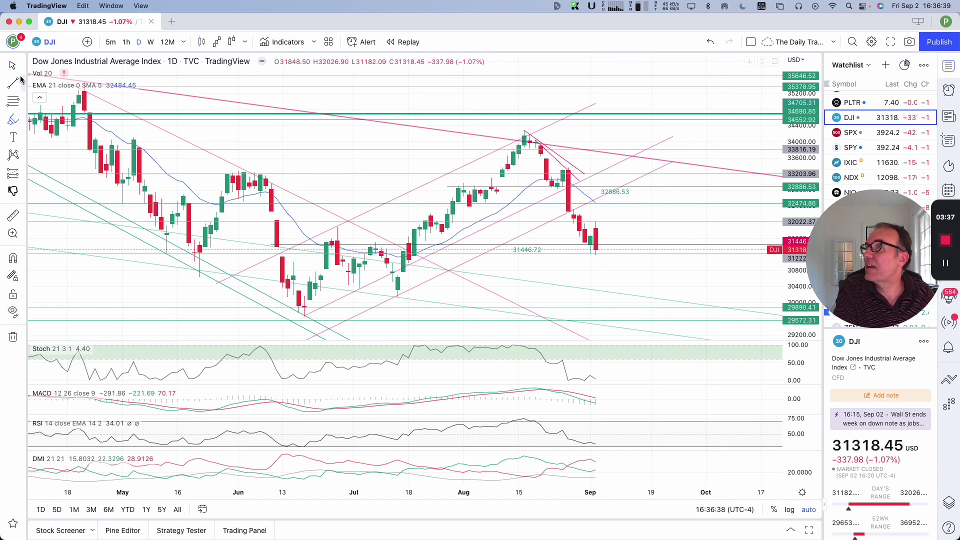
# Extend the short pink Dow trend line down and to the right, and recolour it green
pyautogui.click(561, 167)
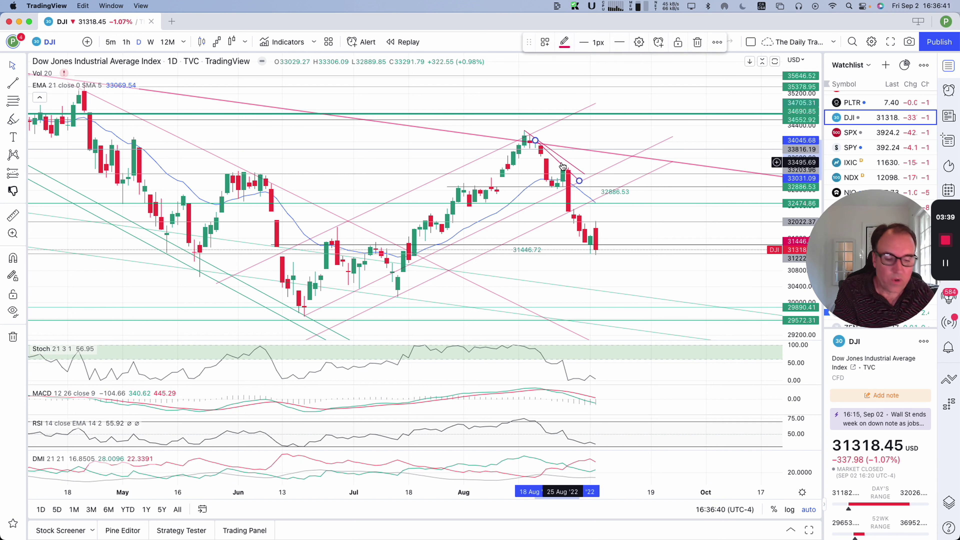
pyautogui.moveTo(581, 170)
pyautogui.mouseDown()
pyautogui.moveTo(751, 299)
pyautogui.moveTo(720, 259)
pyautogui.moveTo(587, 274)
pyautogui.moveTo(611, 268)
pyautogui.mouseUp()
pyautogui.click(565, 44)
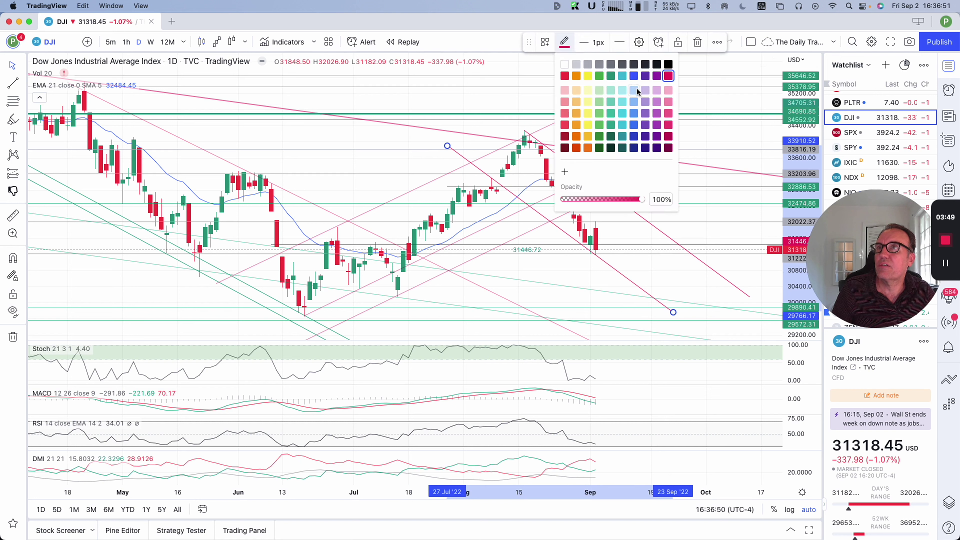
pyautogui.click(612, 75)
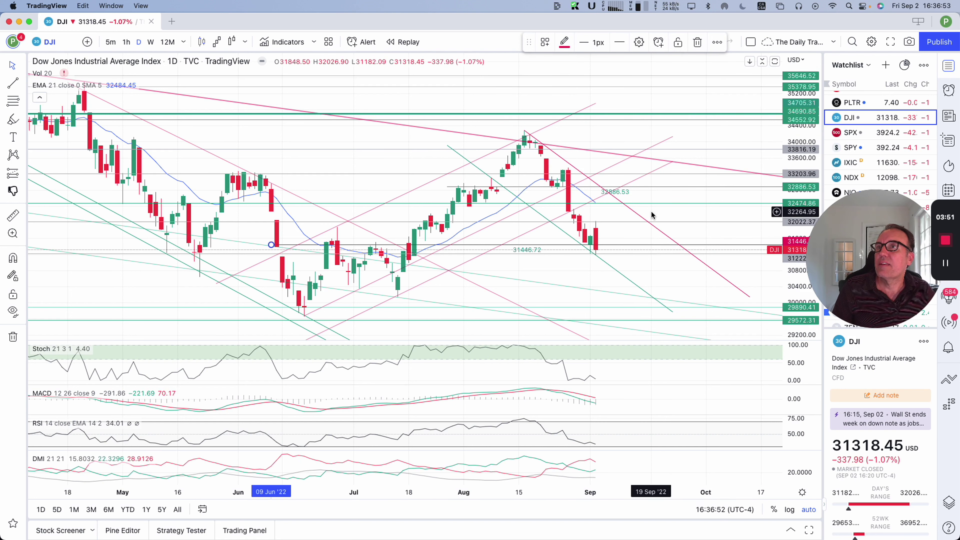
pyautogui.click(237, 155)
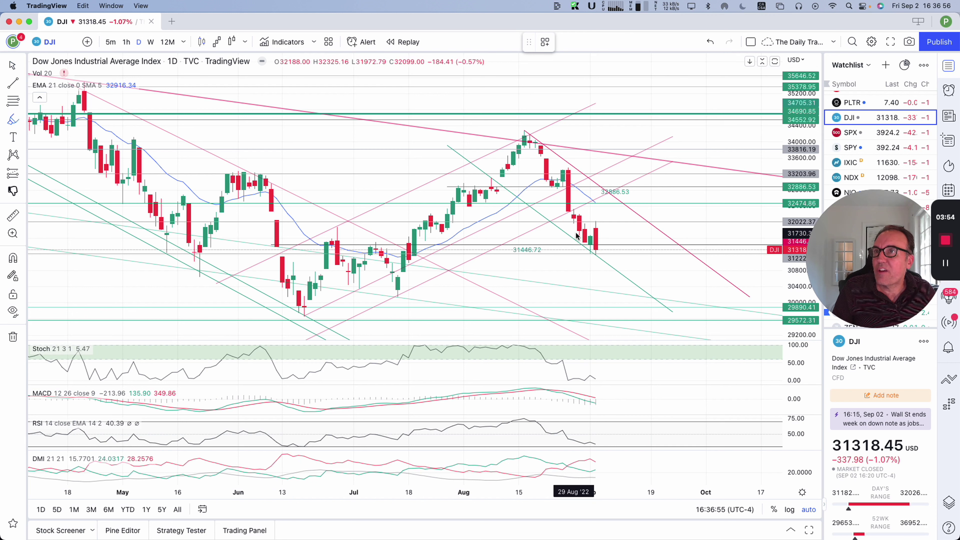
# Sketch pink highlighter paths: a drop through the latest candles, a rebound, and a sideways path
pyautogui.moveTo(573, 231)
pyautogui.mouseDown()
pyautogui.moveTo(596, 253)
pyautogui.moveTo(679, 248)
pyautogui.mouseUp()
pyautogui.moveTo(588, 245)
pyautogui.mouseDown()
pyautogui.moveTo(622, 243)
pyautogui.moveTo(646, 220)
pyautogui.mouseUp()
pyautogui.moveTo(569, 241)
pyautogui.mouseDown()
pyautogui.moveTo(698, 247)
pyautogui.moveTo(666, 250)
pyautogui.moveTo(686, 206)
pyautogui.moveTo(667, 305)
pyautogui.mouseUp()
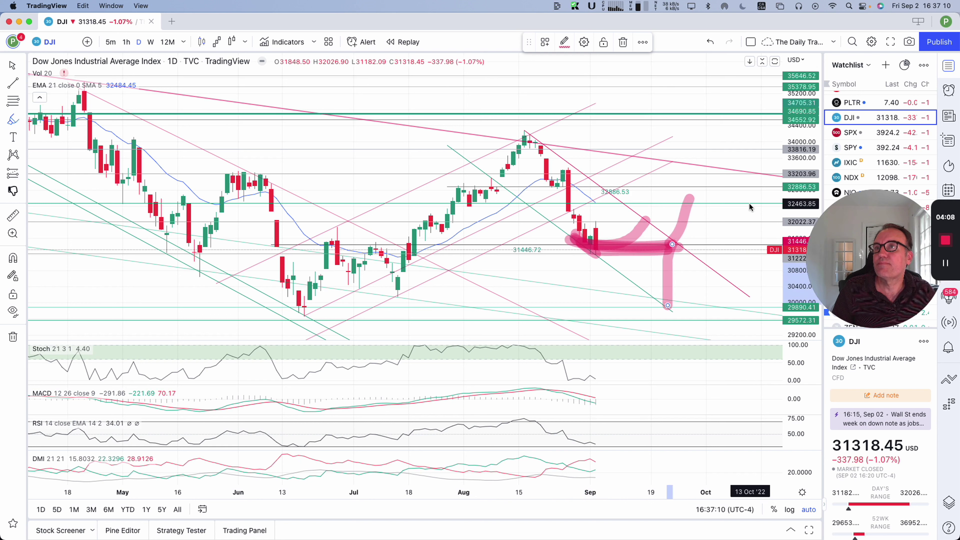